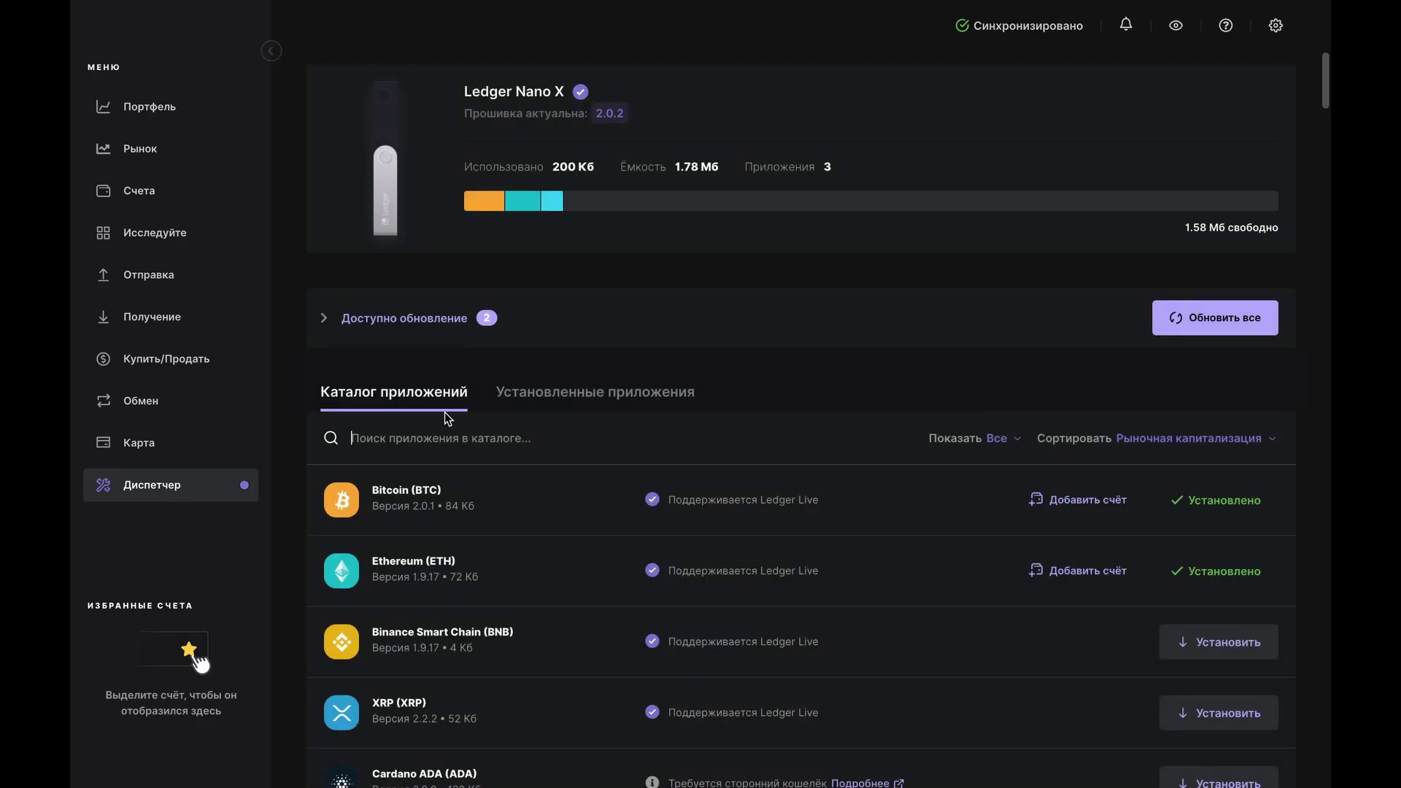
# Leave the Manager app tabs and continue with Coinify as the Купить/Продать provider
pyautogui.click(567, 395)
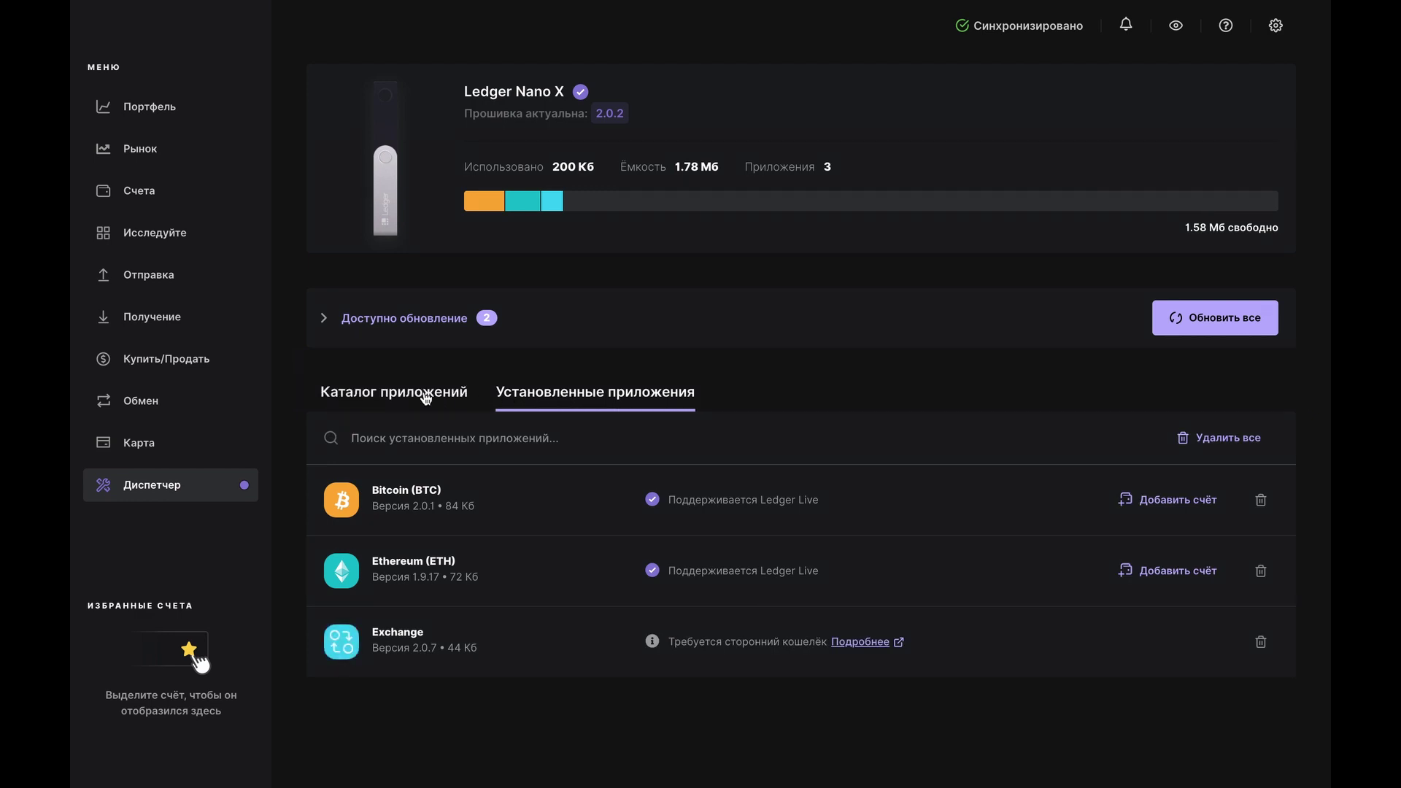
pyautogui.click(426, 395)
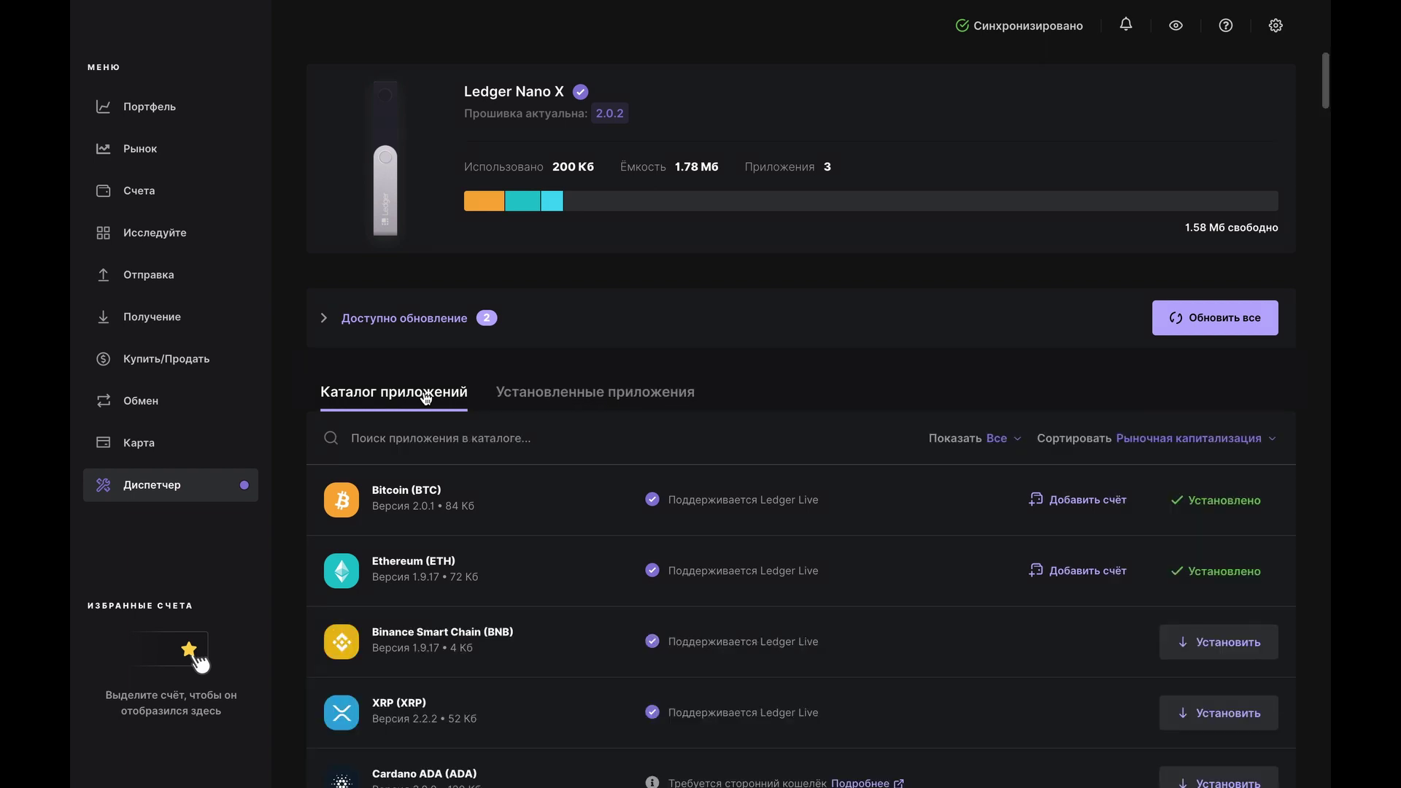
pyautogui.click(217, 365)
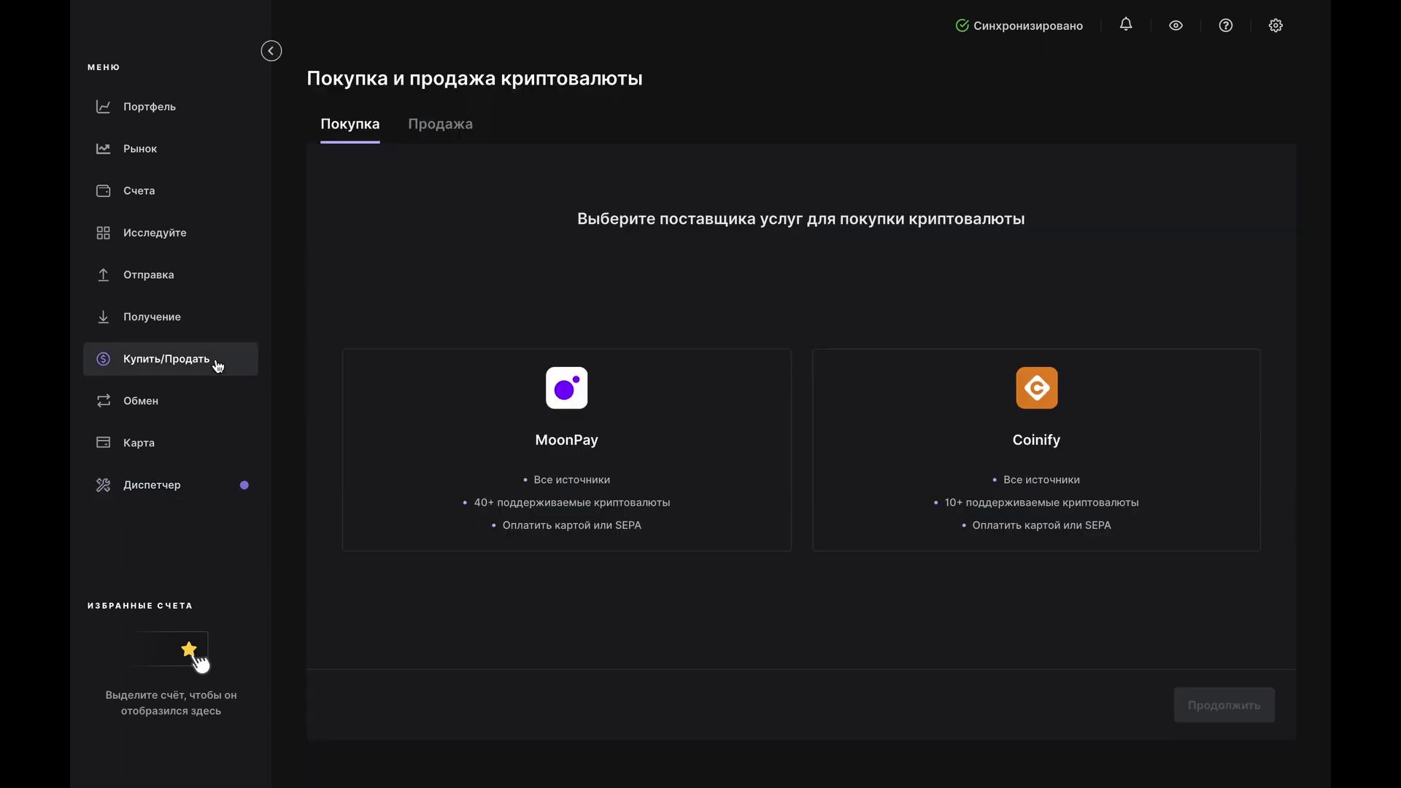
pyautogui.click(963, 377)
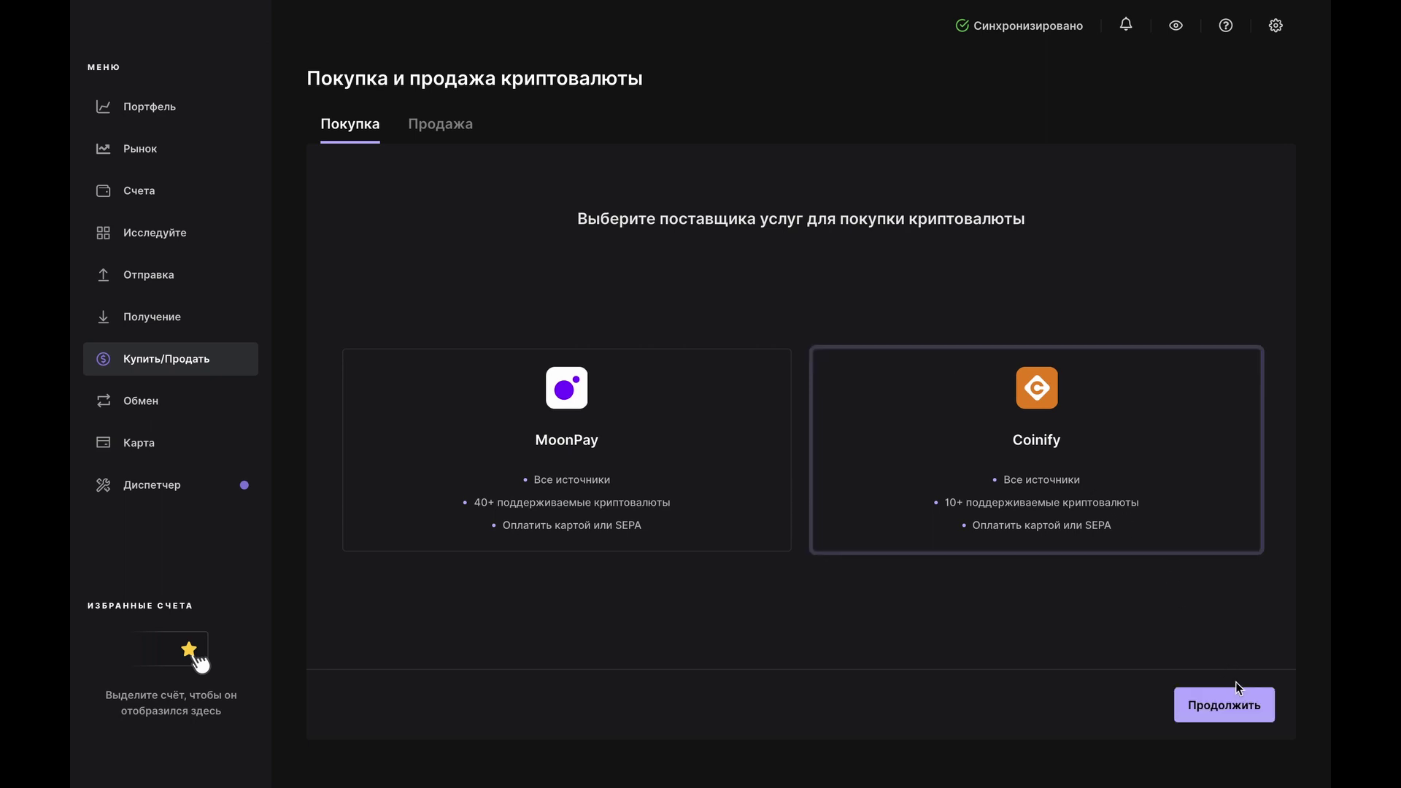
pyautogui.click(1249, 706)
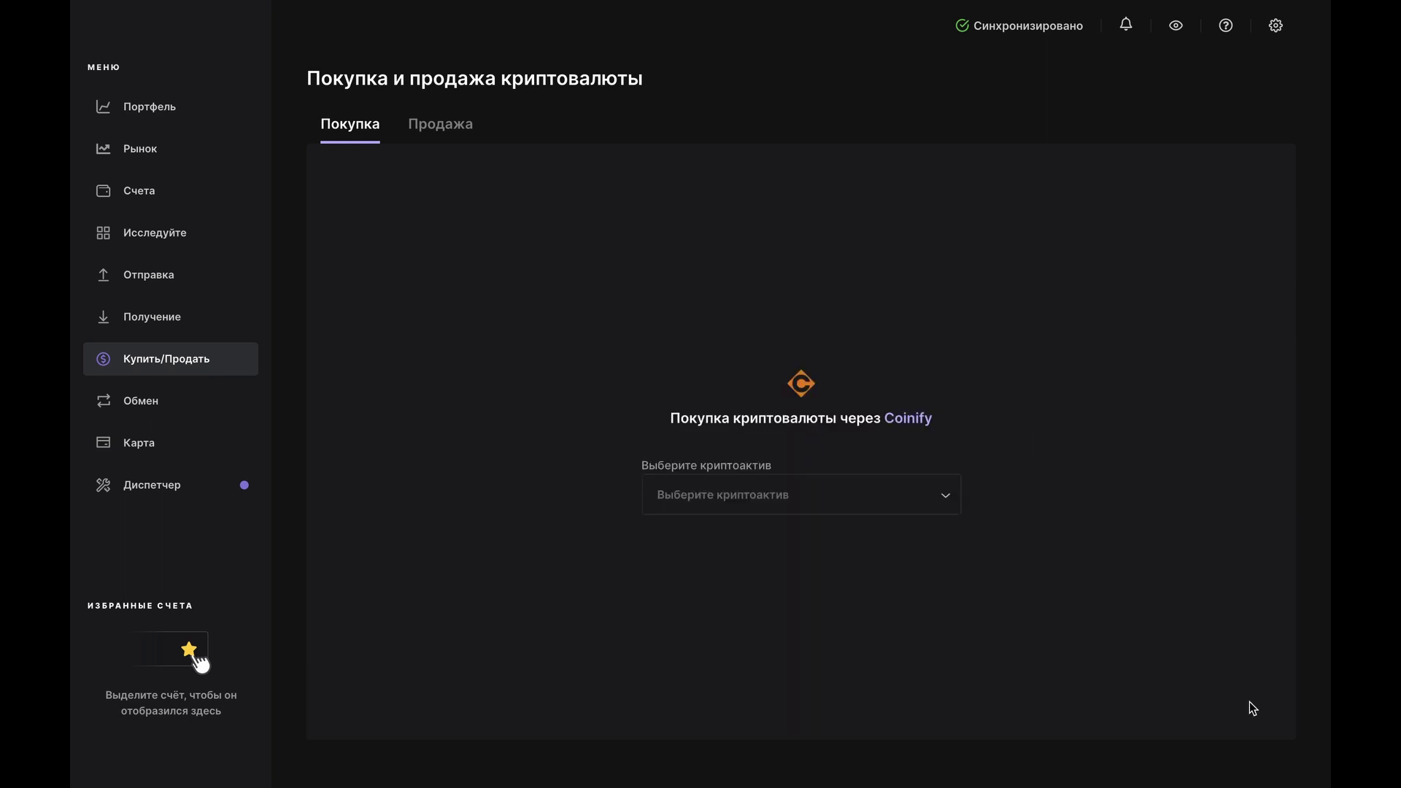
# Choose Bitcoin (BTC) as the crypto asset and continue to Coinify's order form
pyautogui.click(939, 503)
pyautogui.click(929, 544)
pyautogui.click(931, 571)
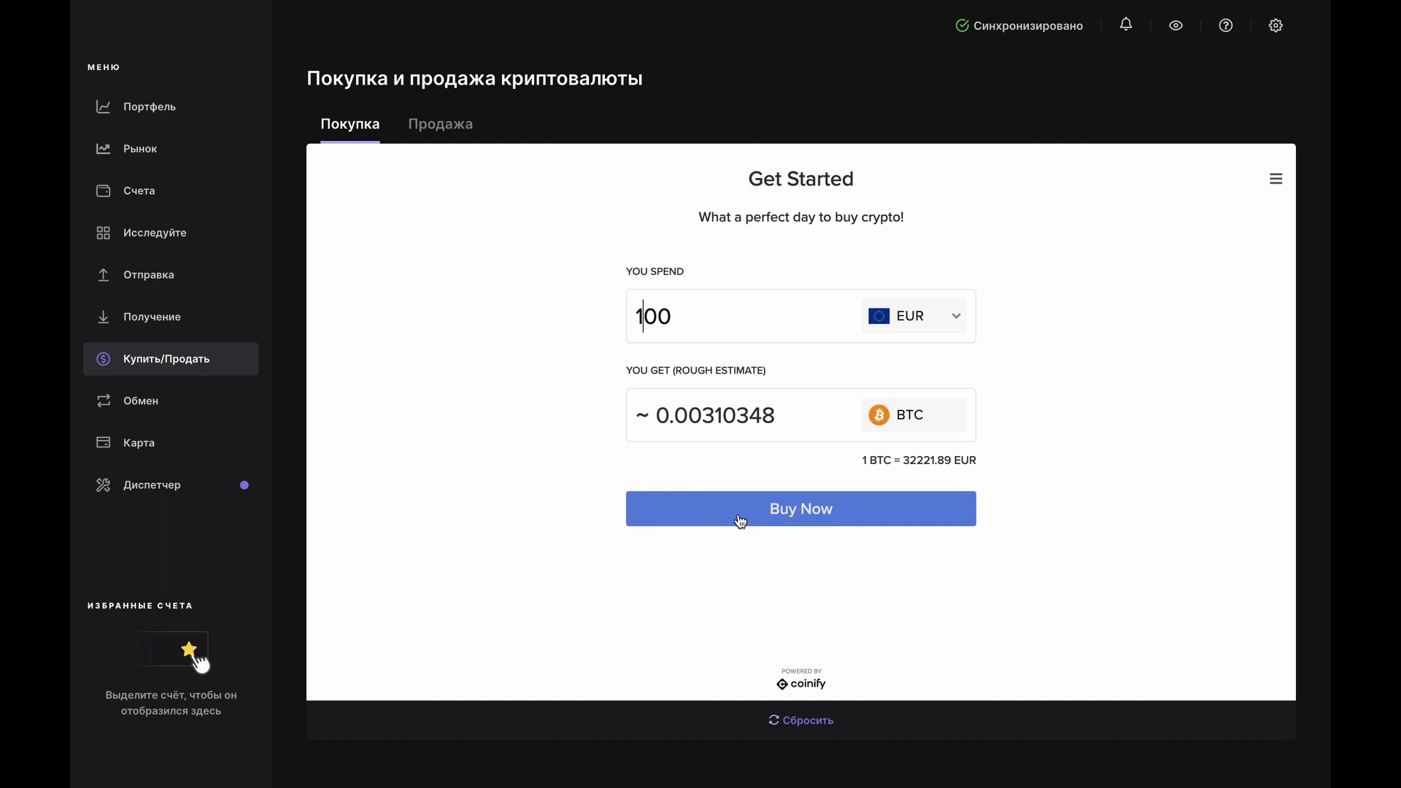
# Start buying 100 EUR of BTC and log in to Coinify with the account email and password
pyautogui.click(741, 521)
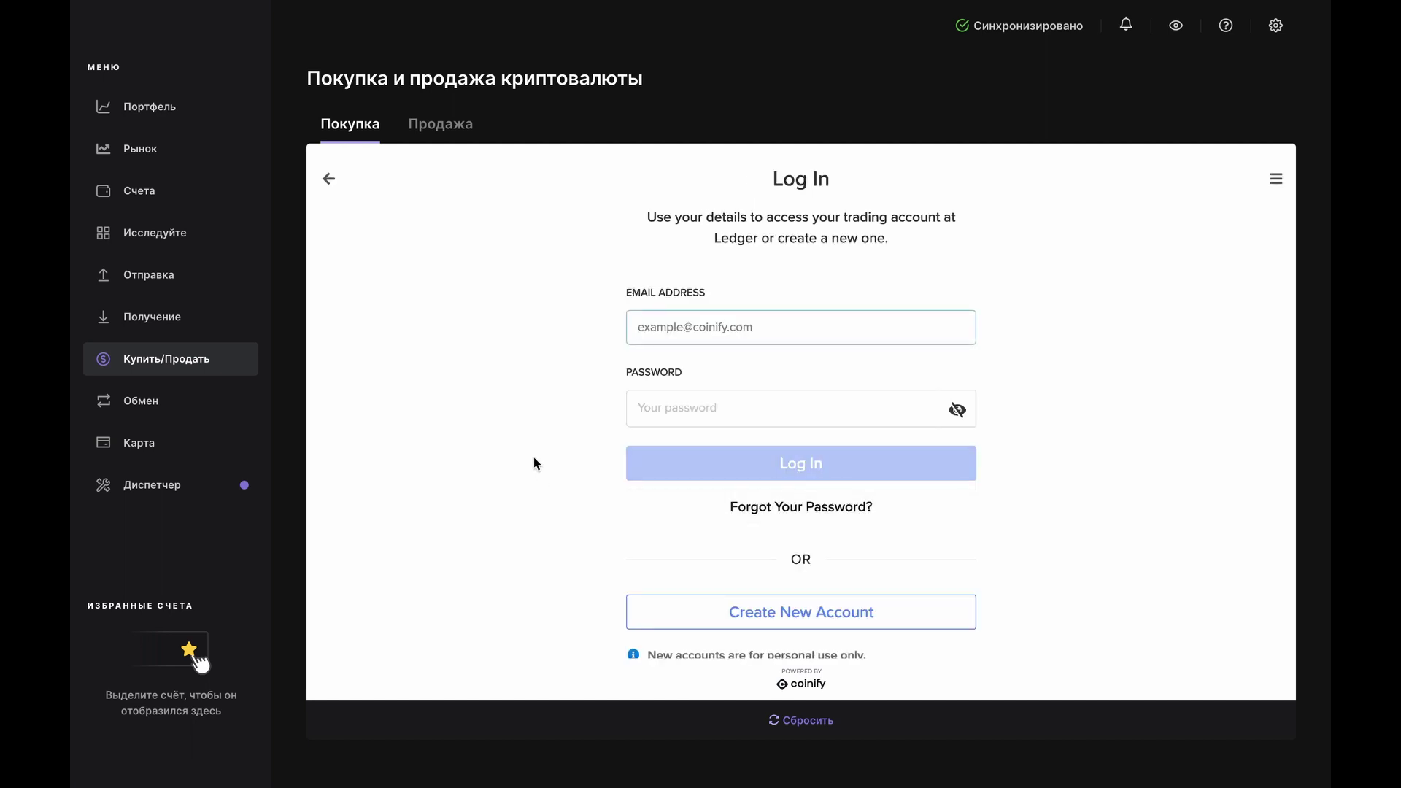
pyautogui.write('example@')
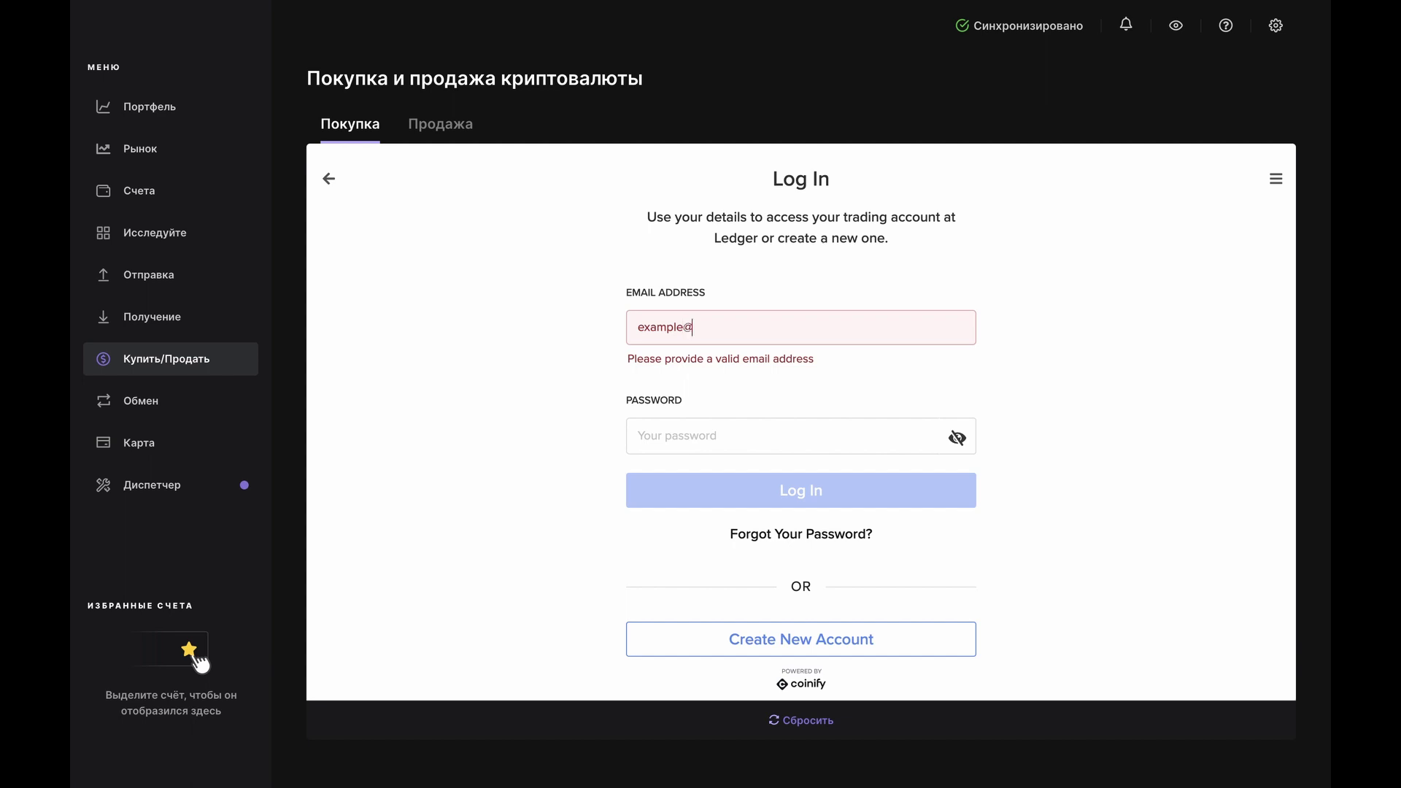
pyautogui.write('example.com')
pyautogui.press('Tab')
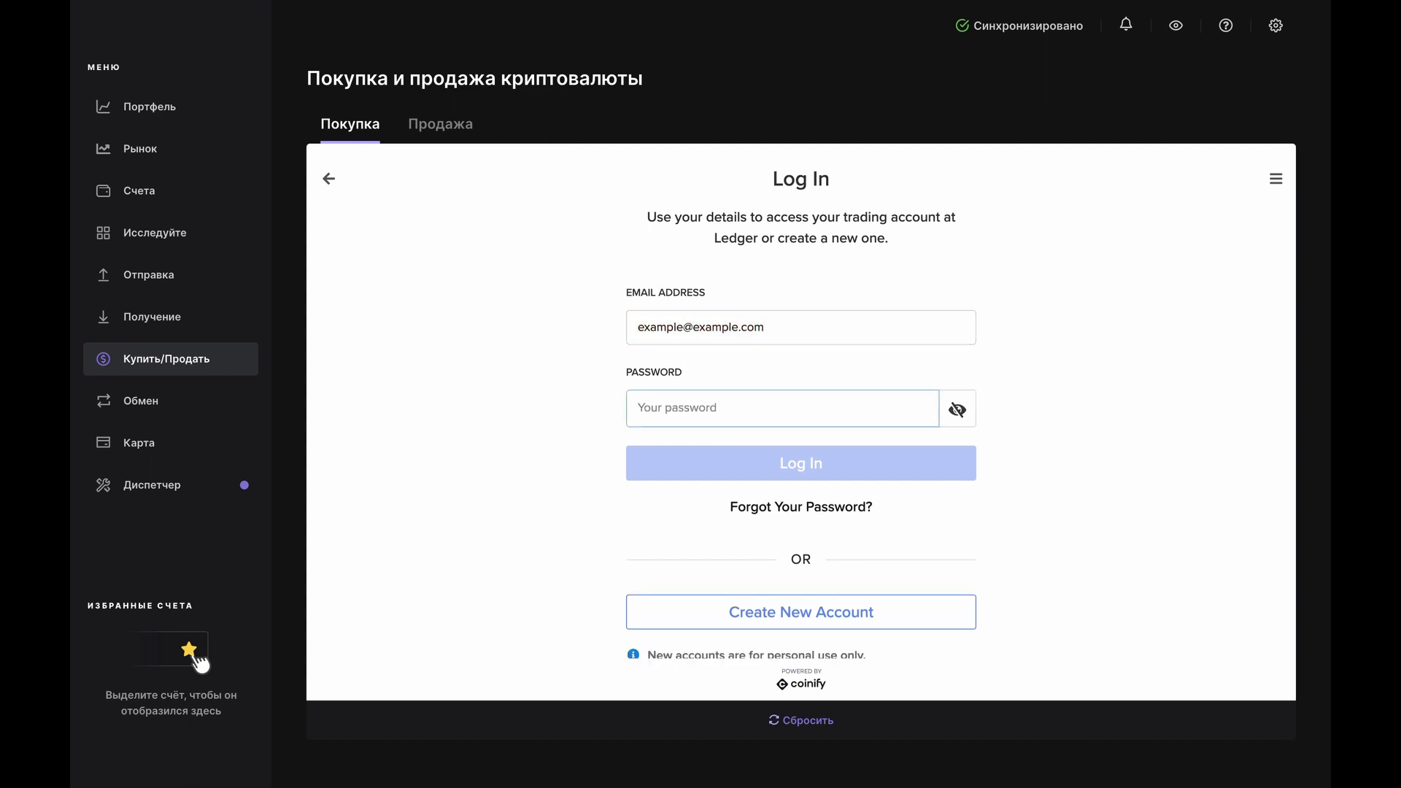
pyautogui.write('••')
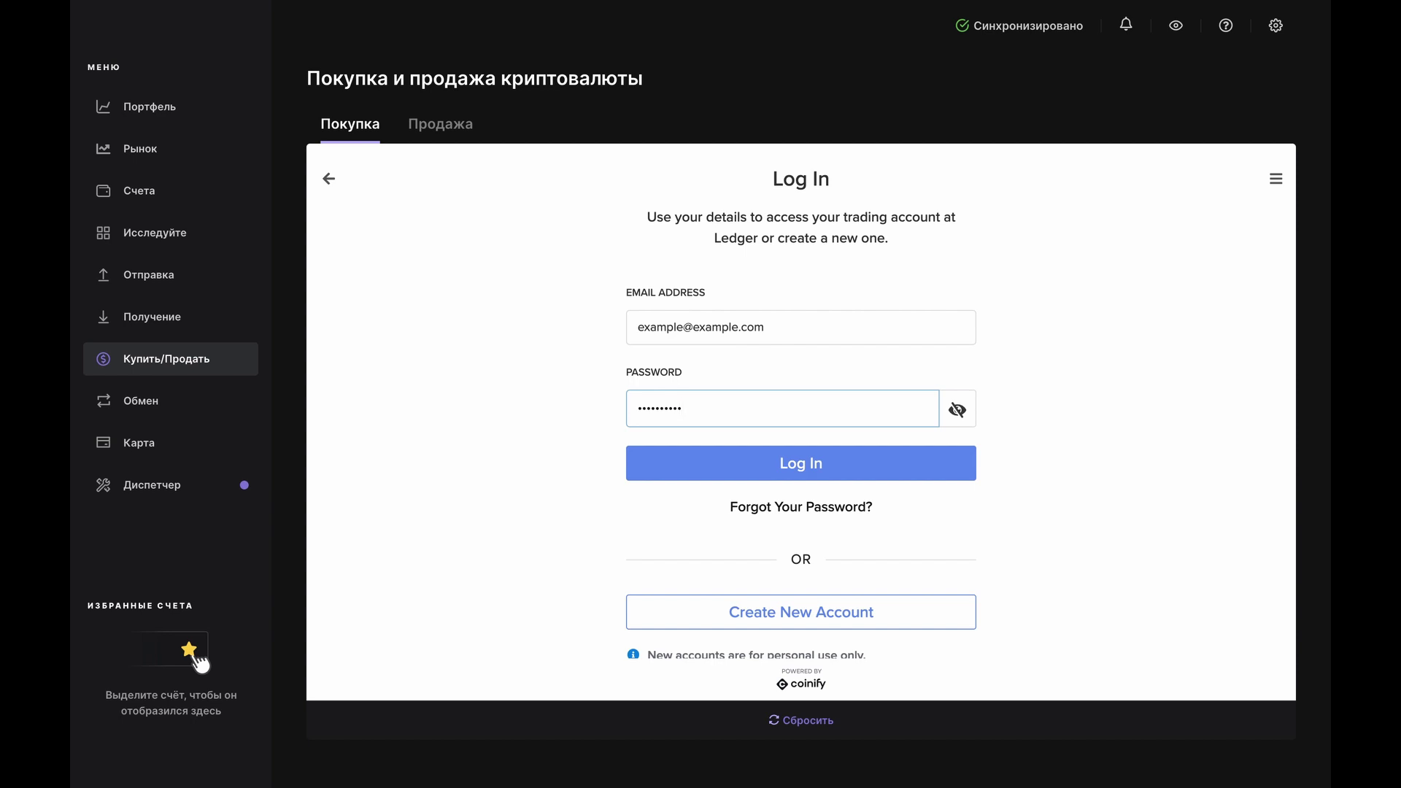
pyautogui.click(948, 477)
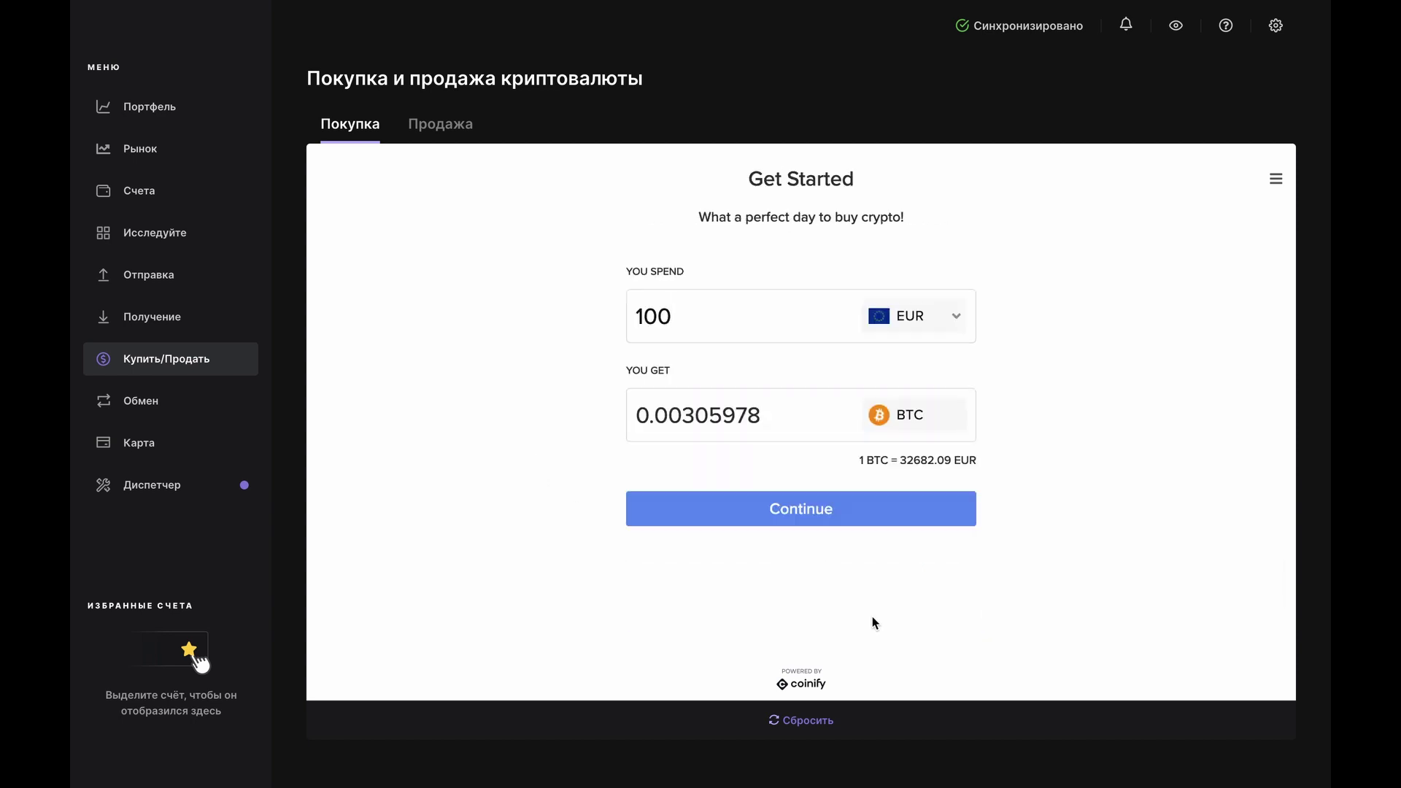
# Continue past Get Started with the 100 EUR Bitcoin quote
pyautogui.click(865, 530)
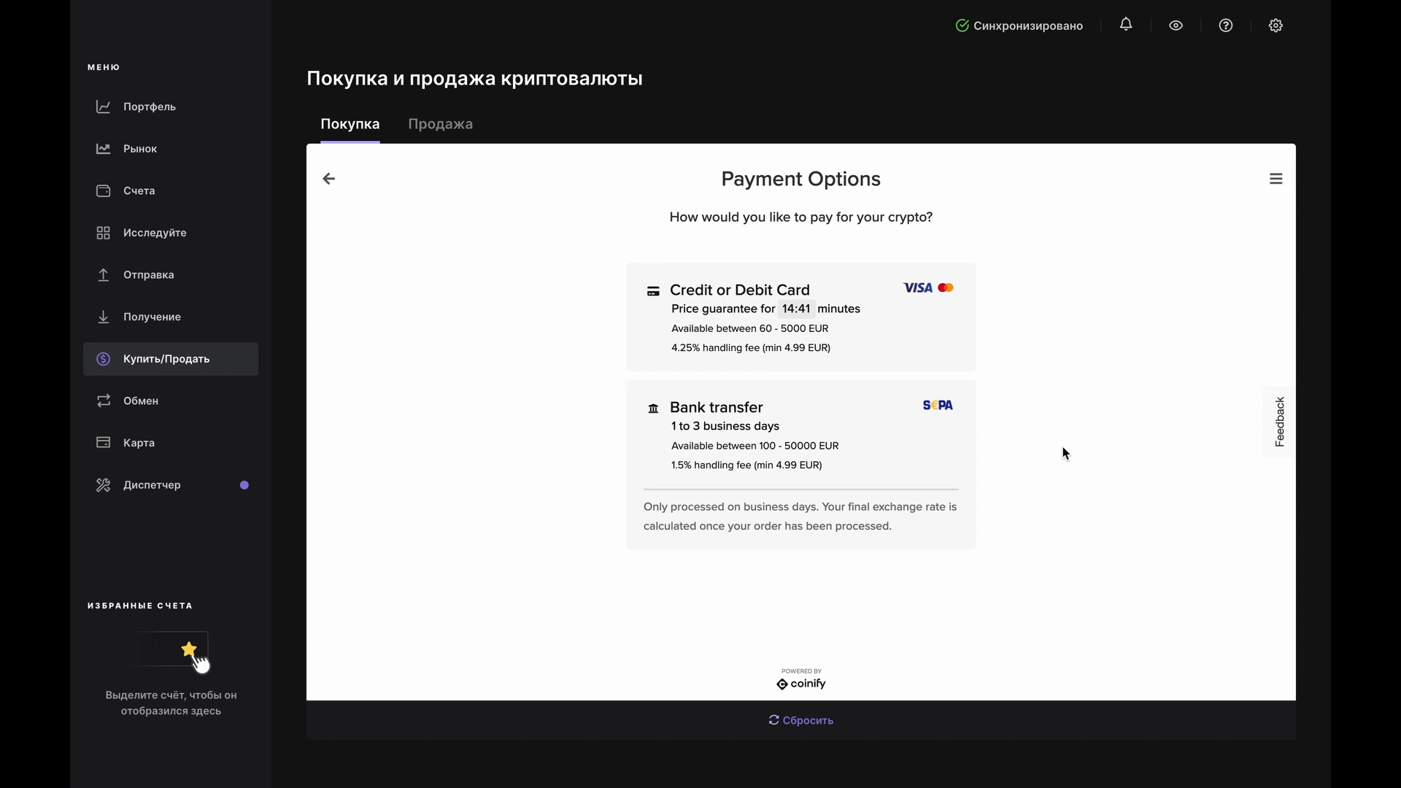
# Pick bank transfer, accept Coinify's terms and go to payment for the 104.99 EUR order
pyautogui.click(917, 456)
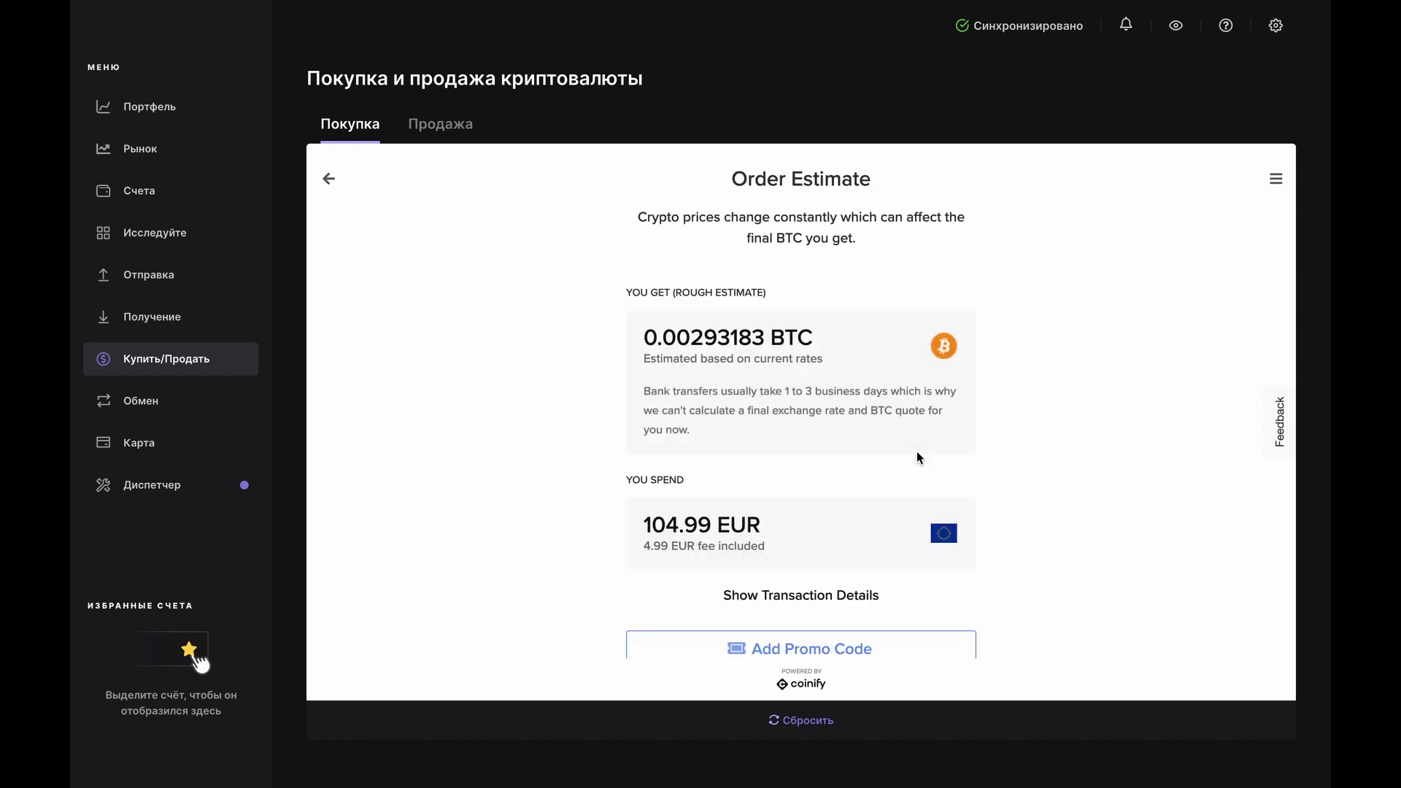
pyautogui.scroll(-2, 916, 452)
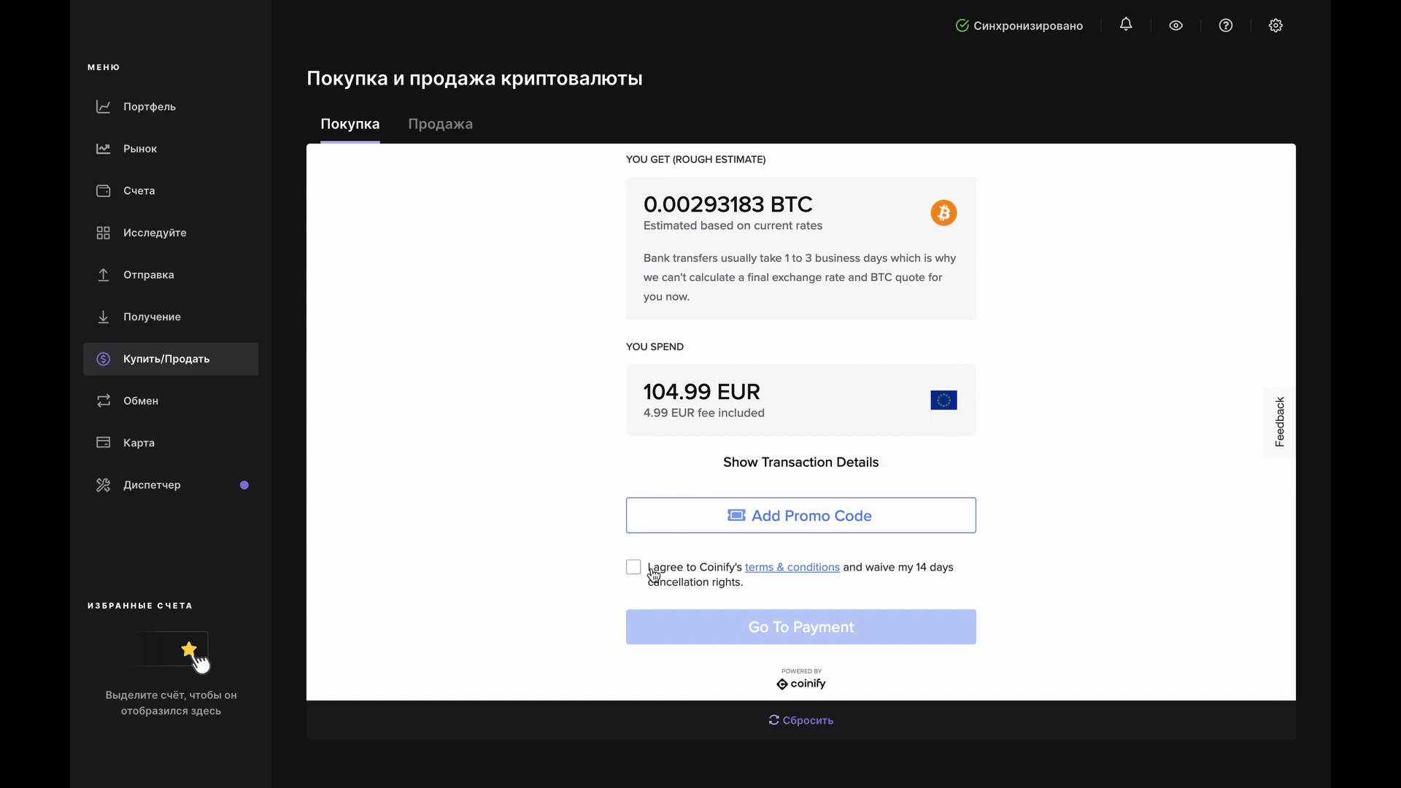
pyautogui.click(654, 575)
pyautogui.click(674, 616)
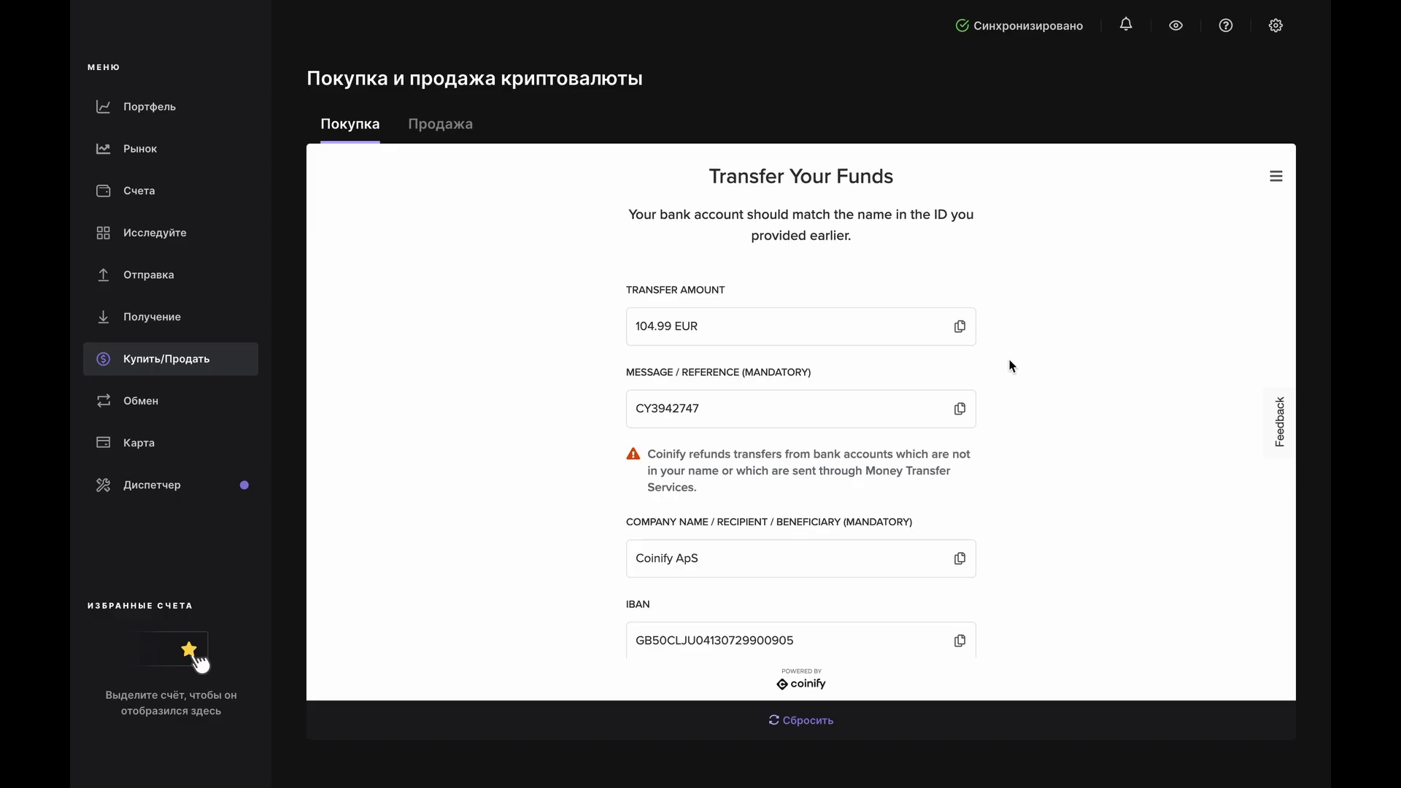
# Confirm the transfer came from a personal bank account and mark it as sent
pyautogui.scroll(-5, 1006, 364)
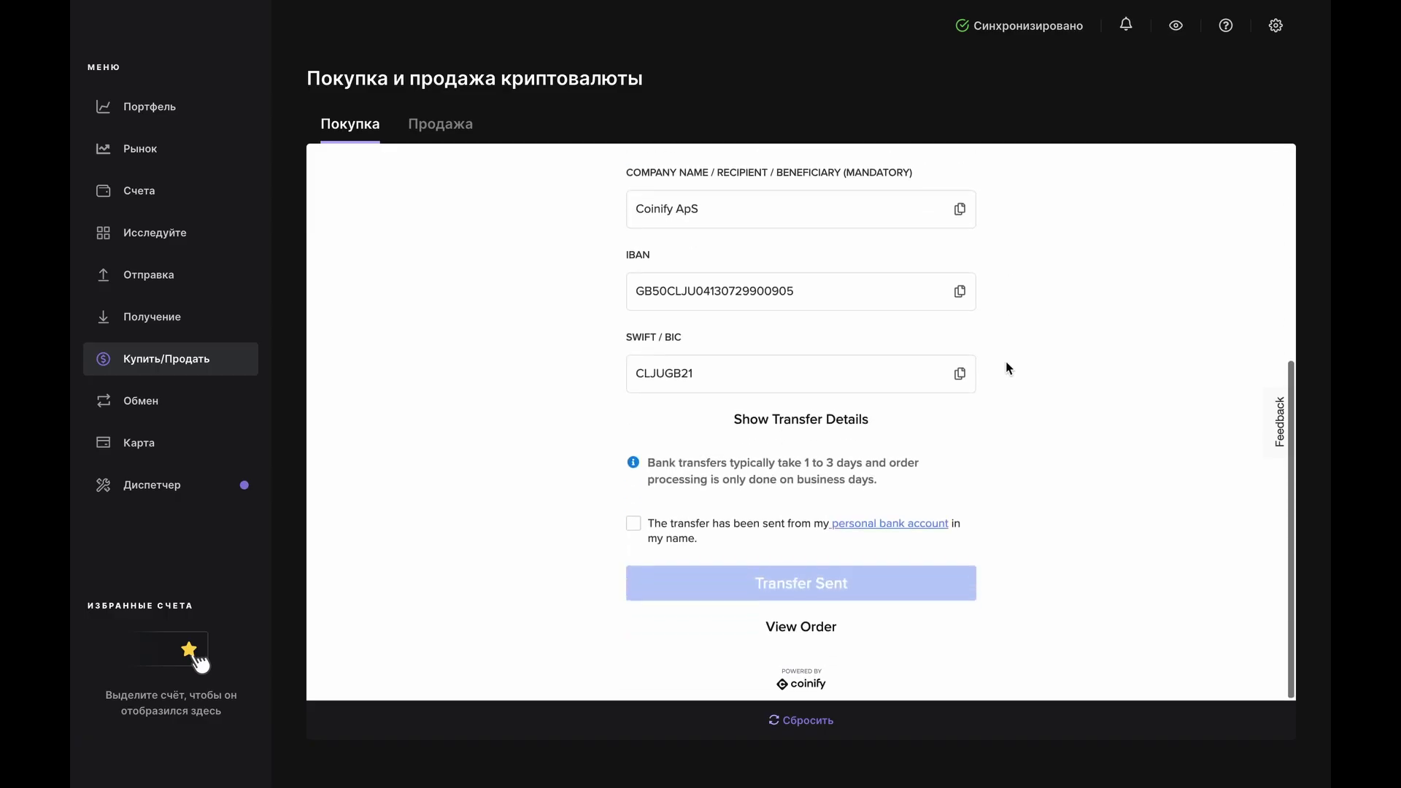
pyautogui.click(633, 526)
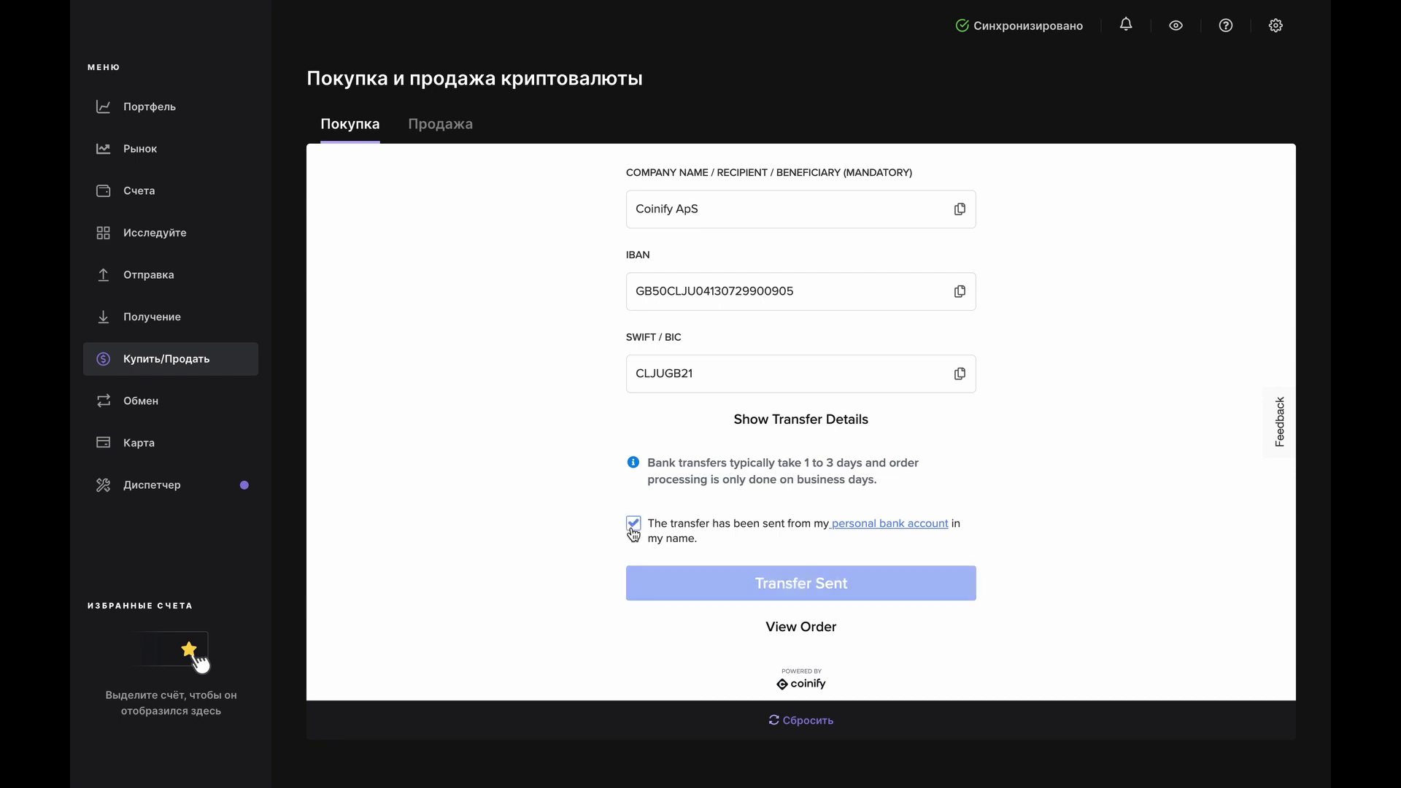
pyautogui.click(763, 582)
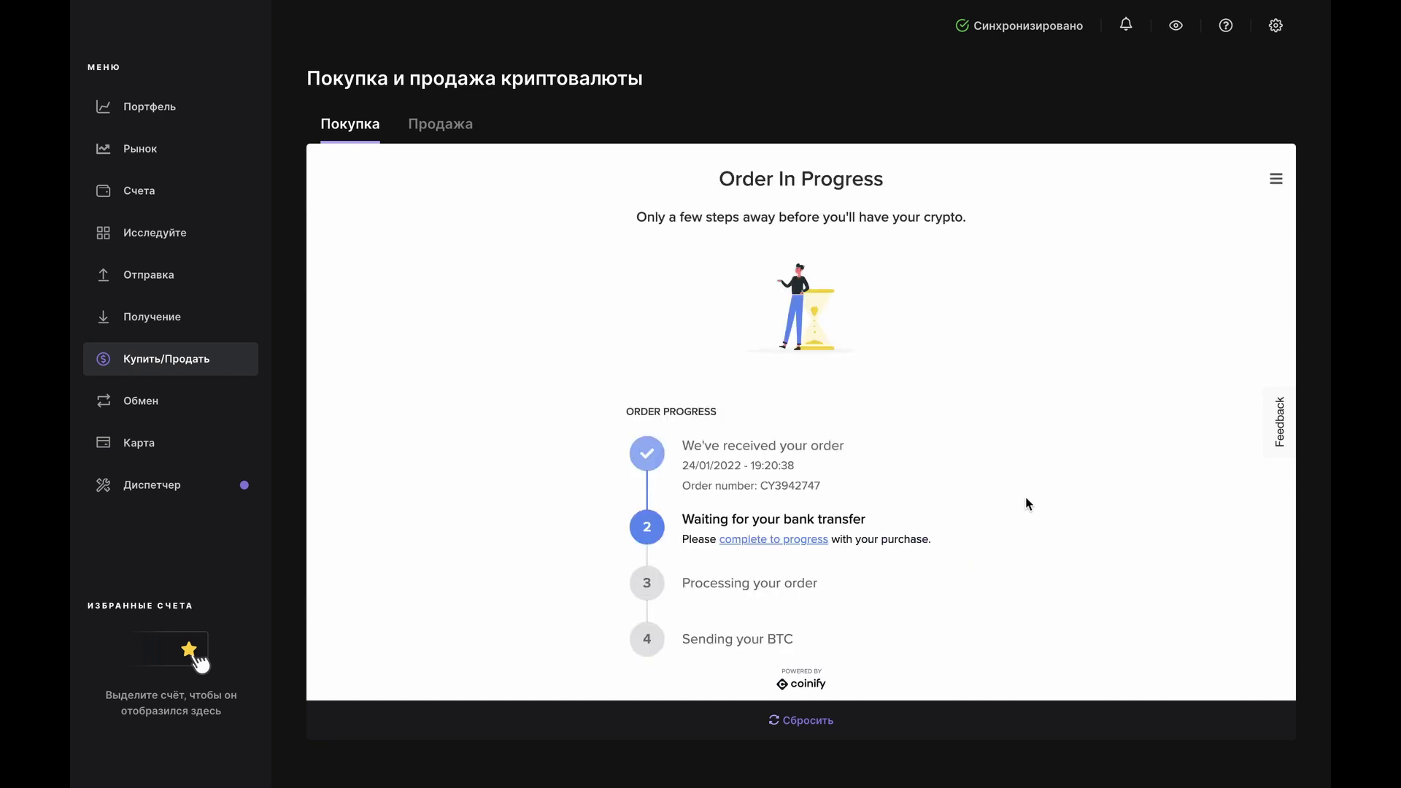
pyautogui.scroll(-2, 1026, 496)
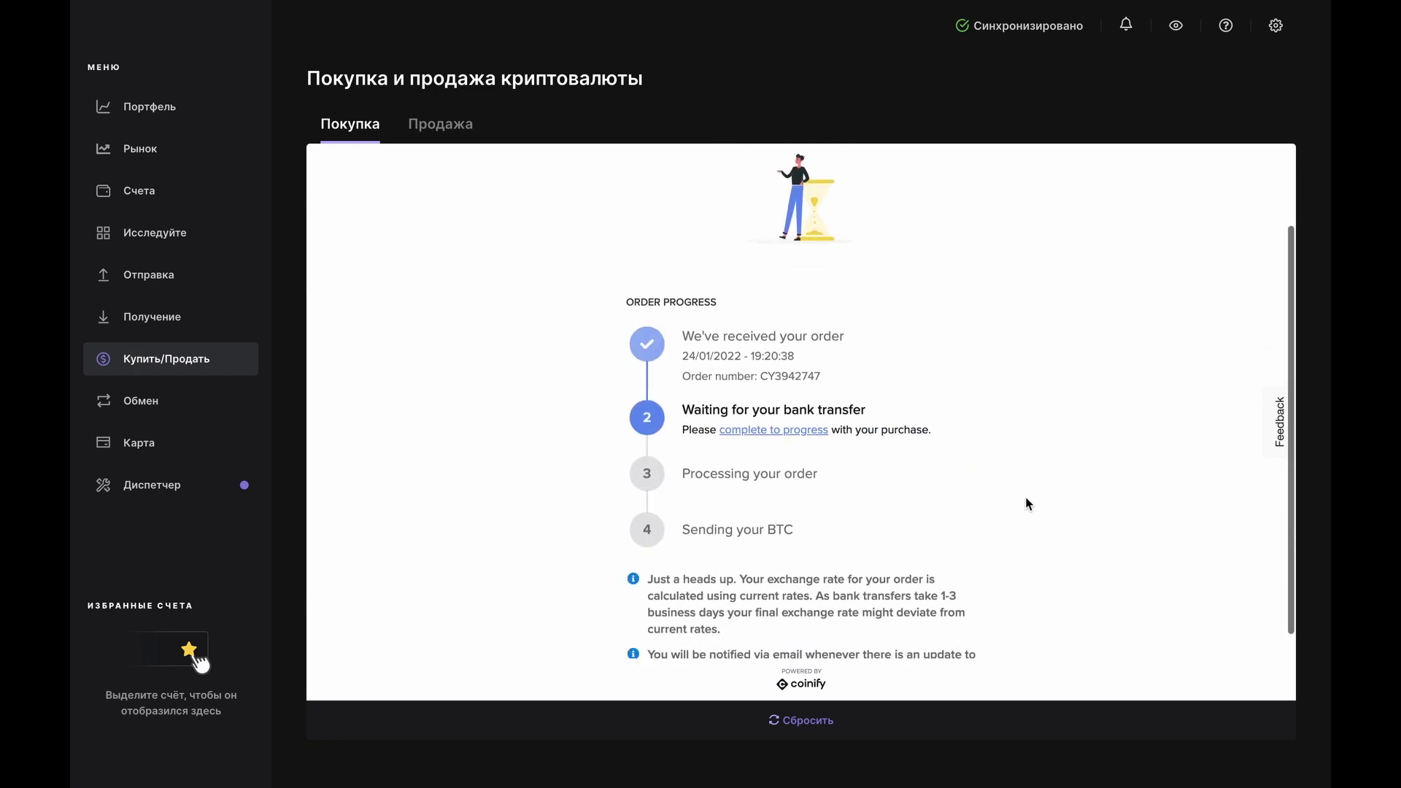
pyautogui.scroll(-1, 1025, 497)
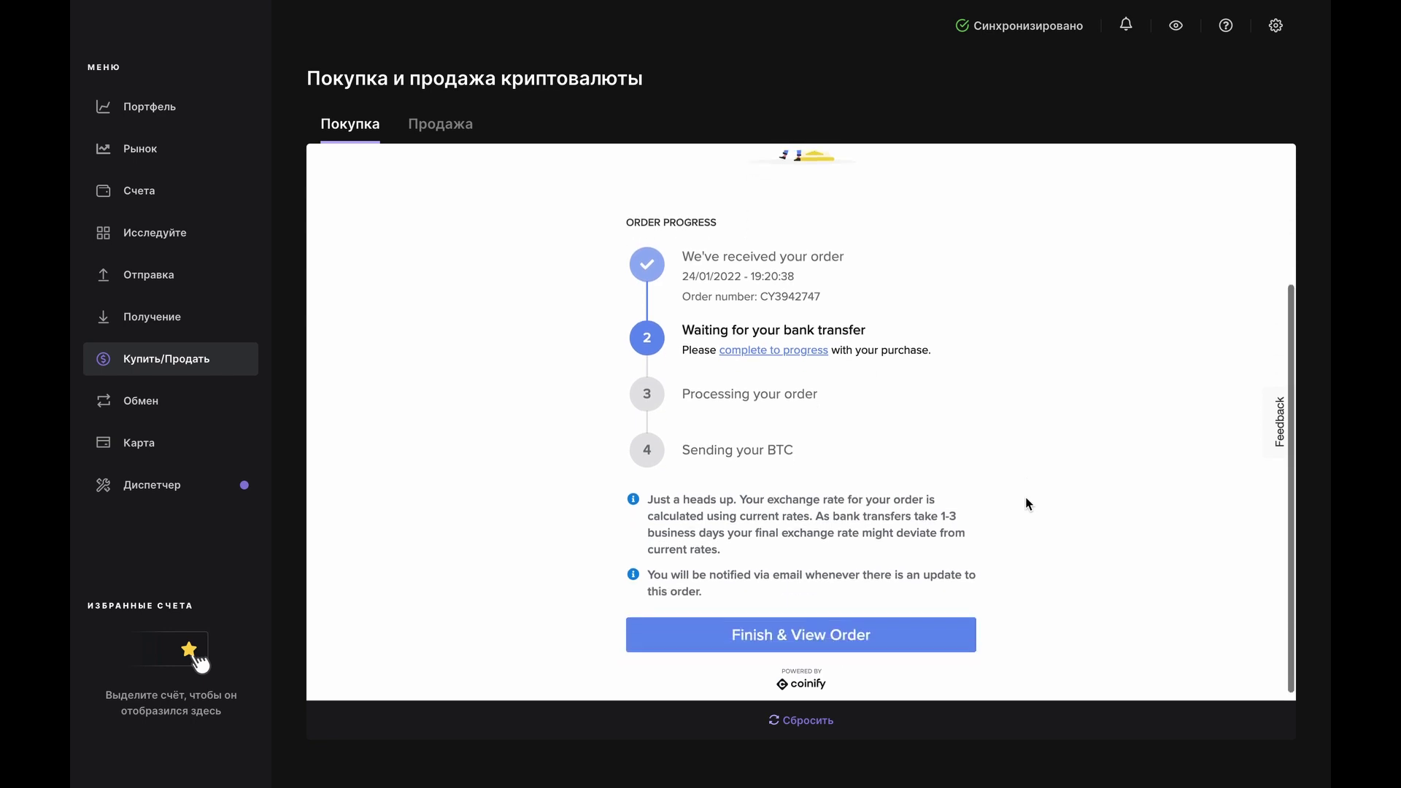
# Finish the order and scroll through the awaiting-transfer Buy Order details
pyautogui.click(935, 639)
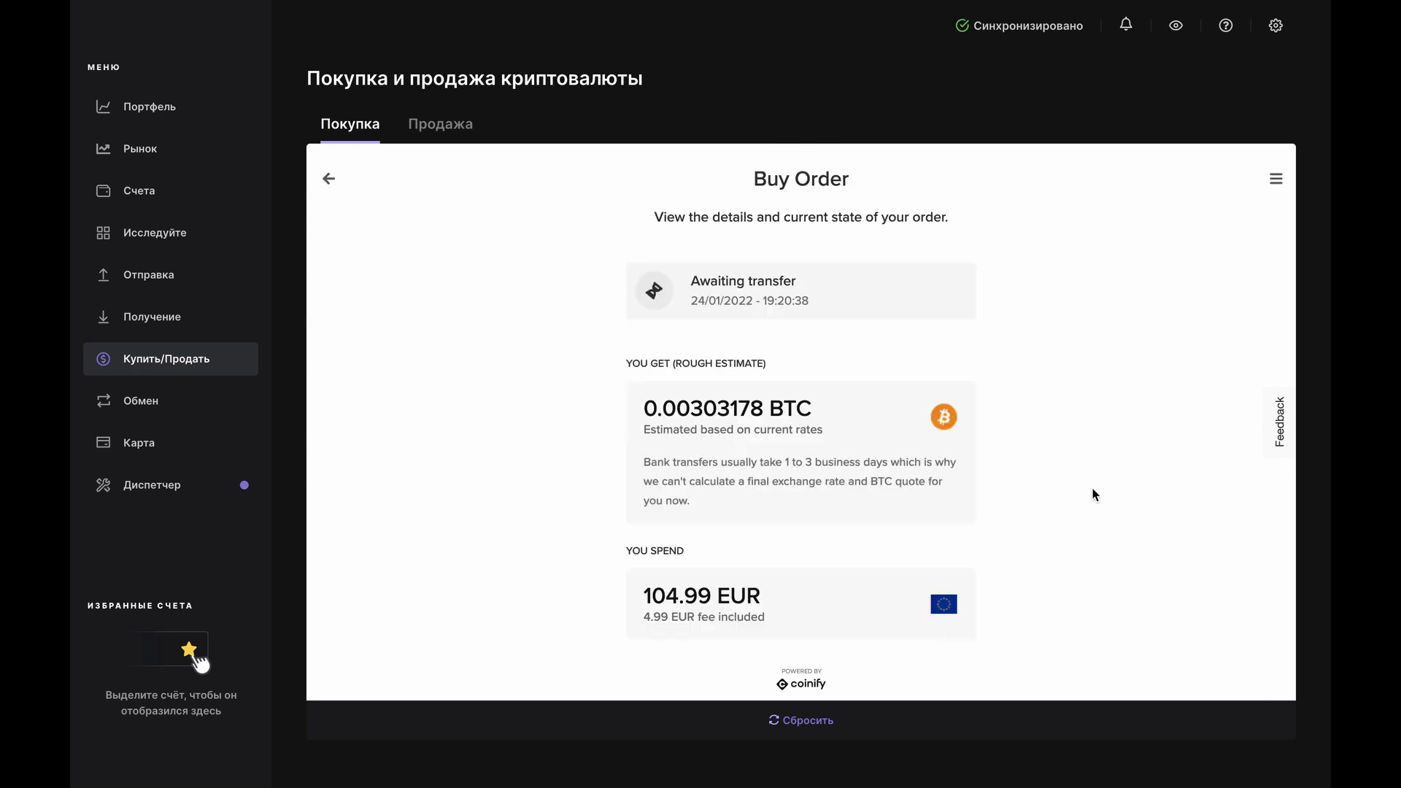
pyautogui.scroll(-1, 1094, 495)
pyautogui.scroll(-2, 1094, 495)
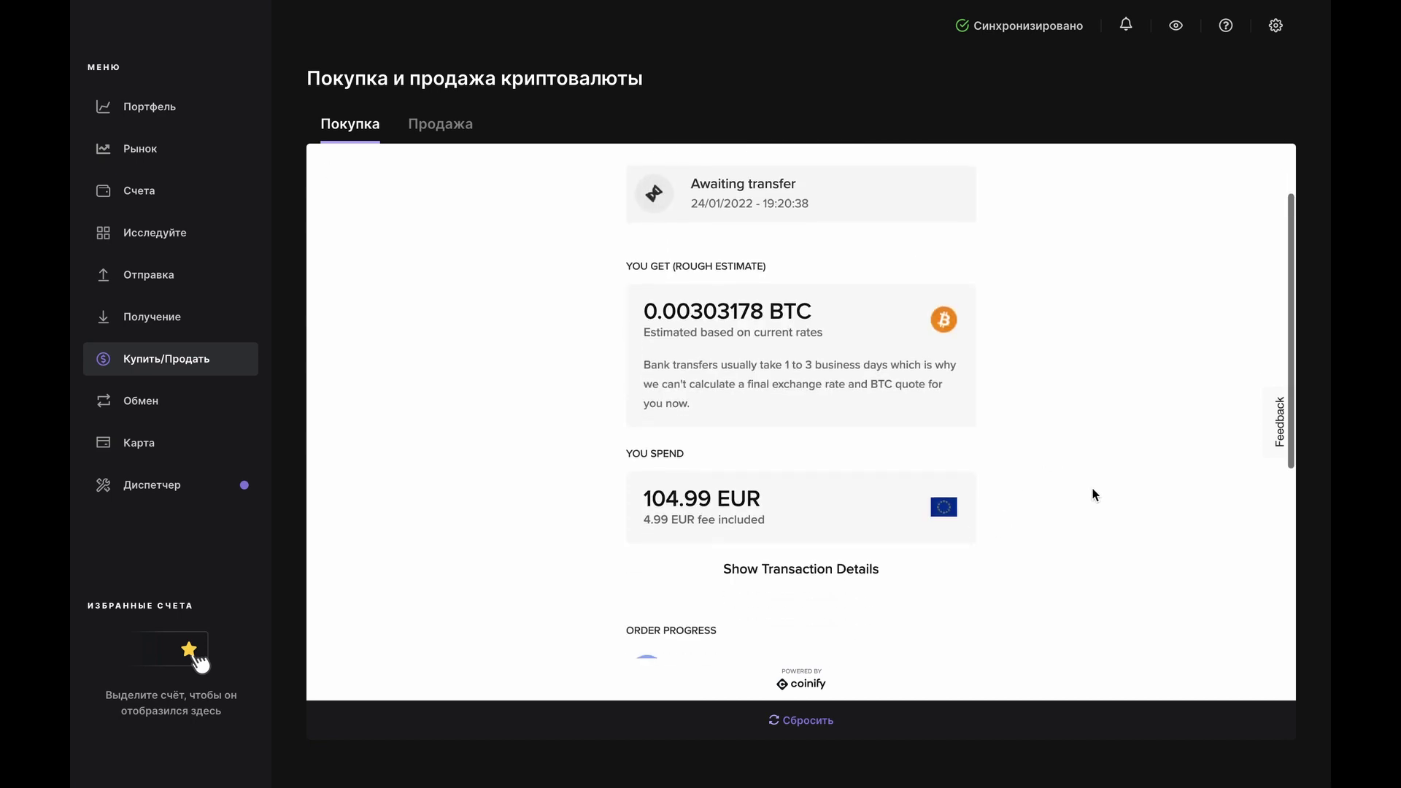
pyautogui.scroll(-3, 1093, 495)
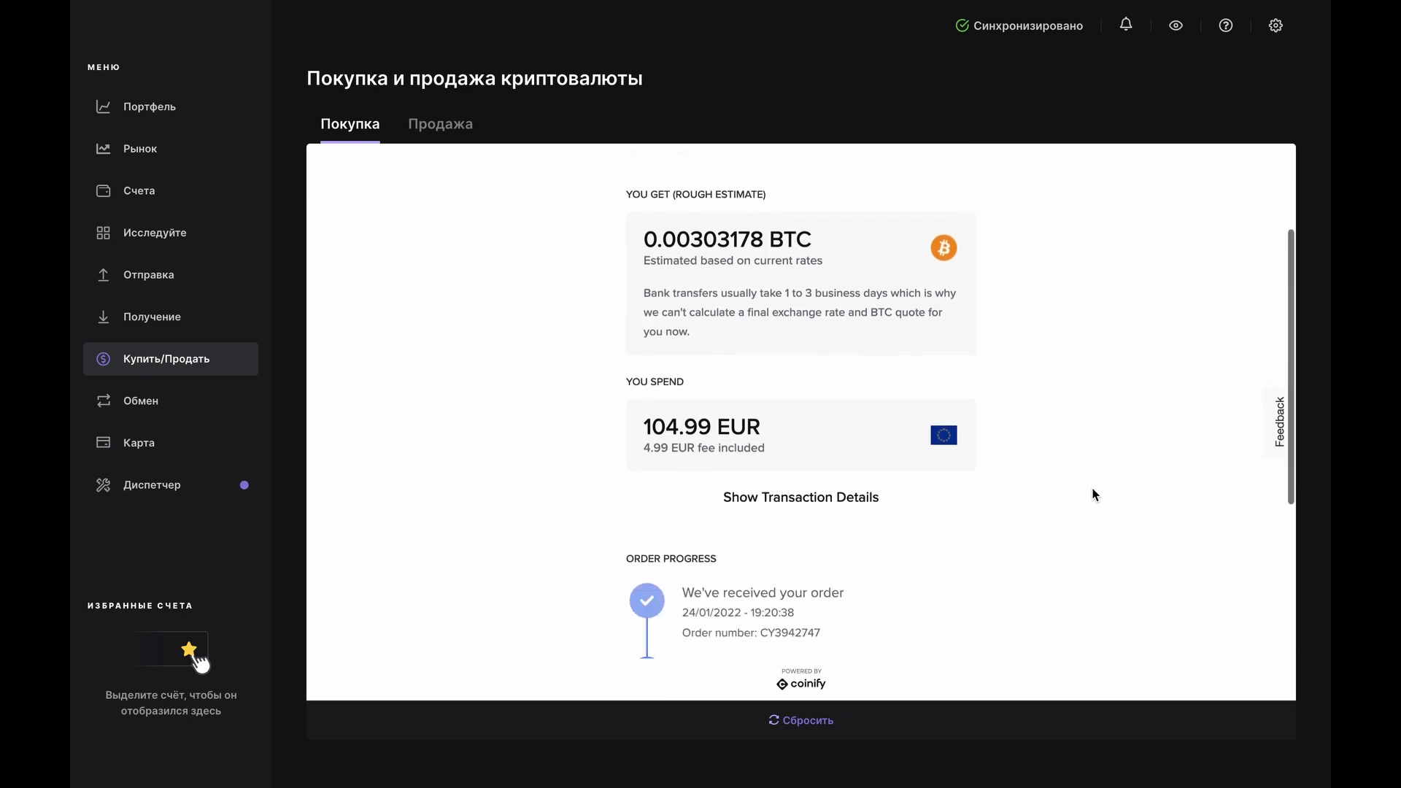
pyautogui.scroll(-3, 1094, 495)
pyautogui.scroll(-6, 1094, 495)
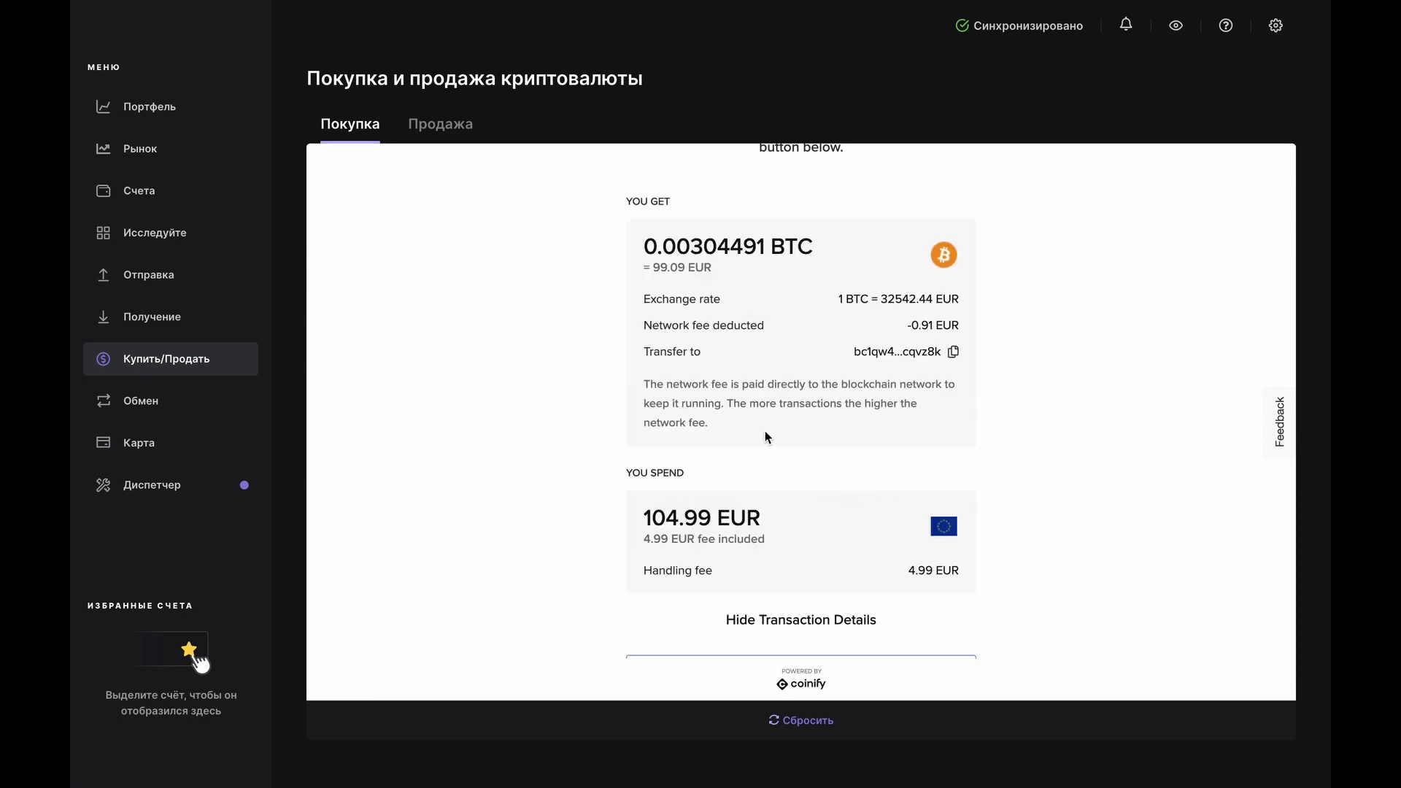
# Go to card payment and submit the 104.99 EUR card payment for 0.00304491 BTC
pyautogui.scroll(-5, 765, 430)
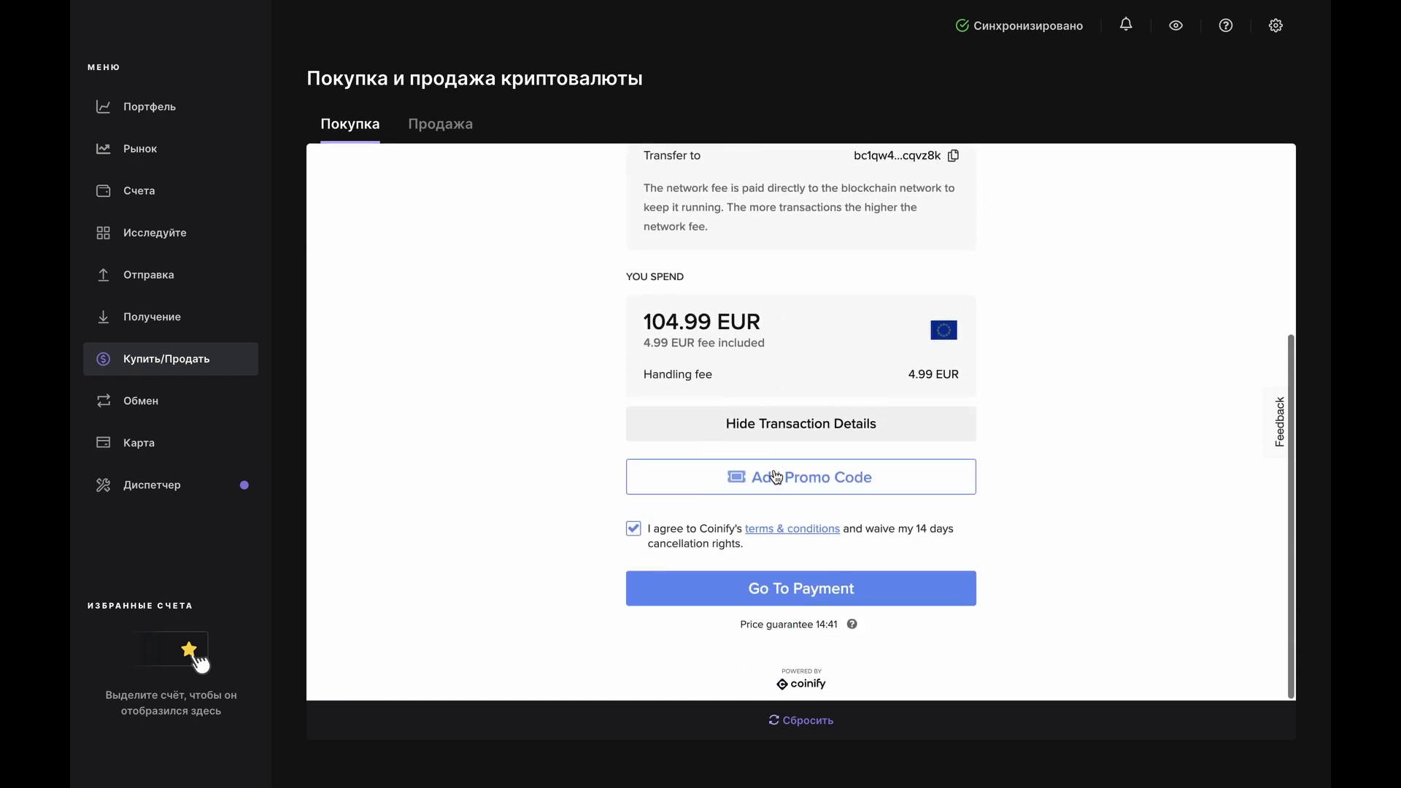
pyautogui.click(751, 598)
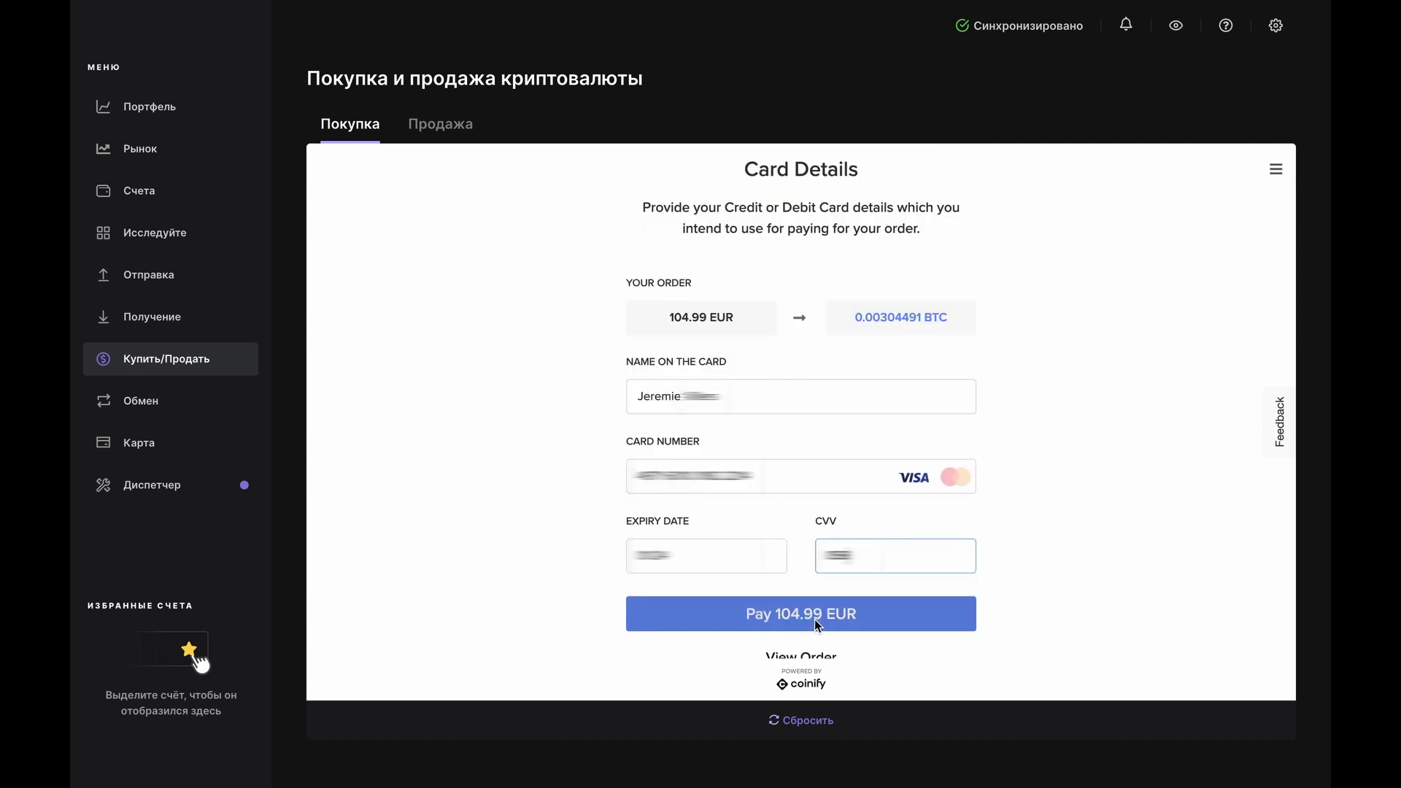
pyautogui.click(814, 618)
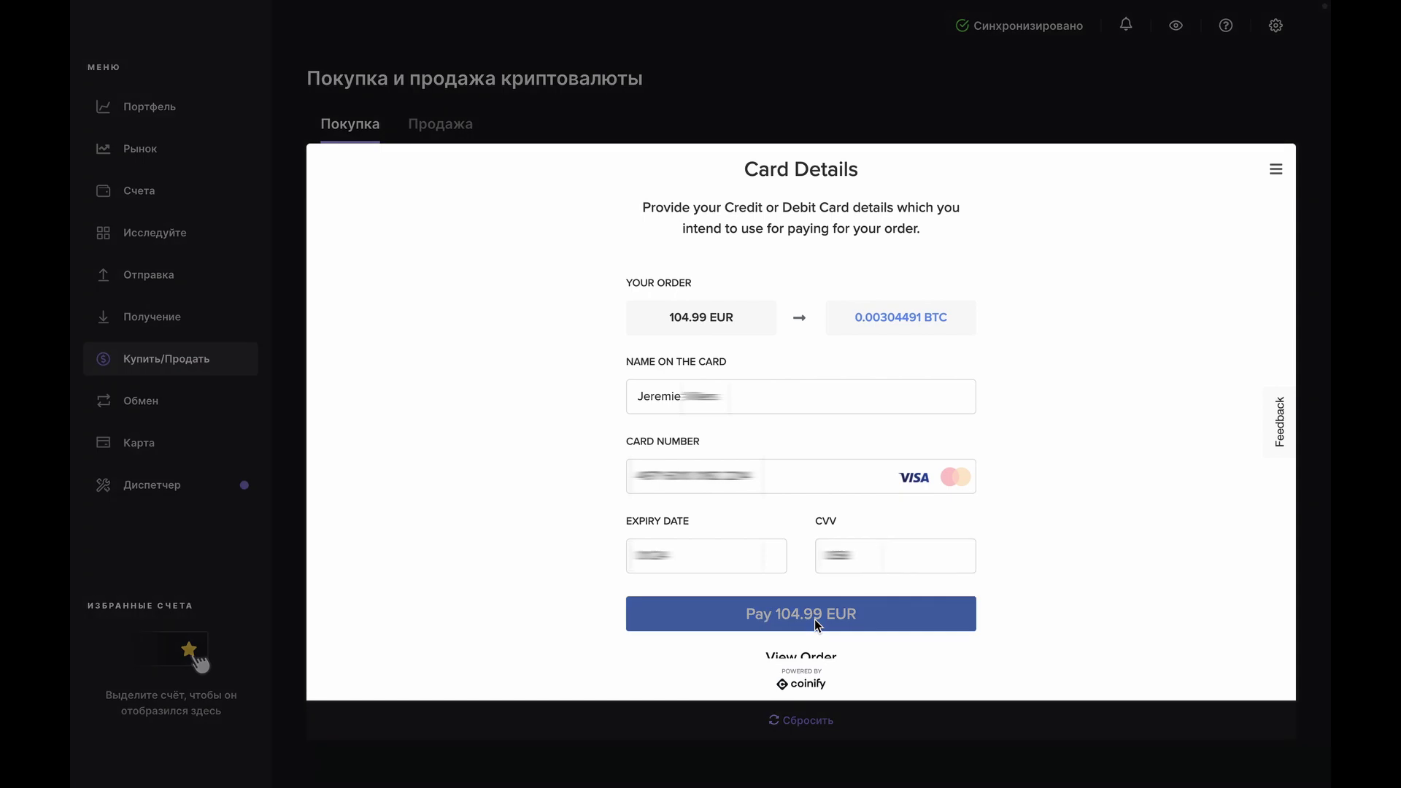